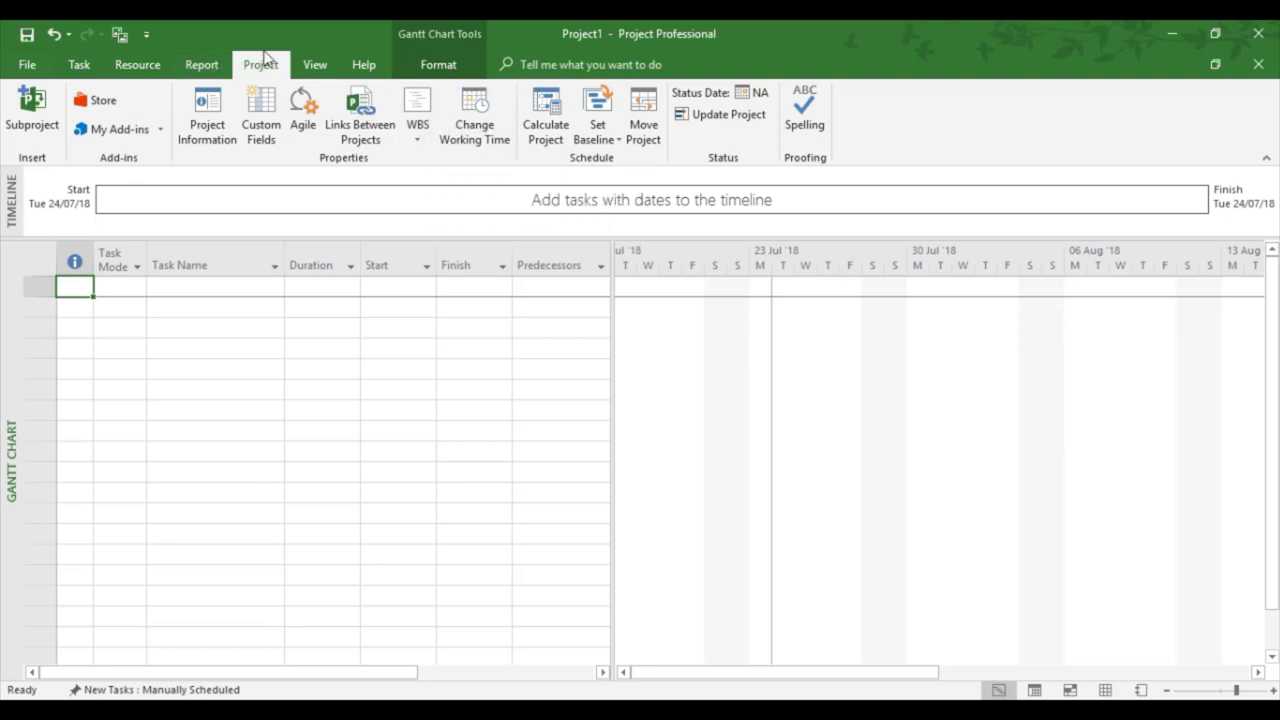
Open the working time settings for the Standard project calendar and add an exception named Christmas Day.
left_click(475, 140)
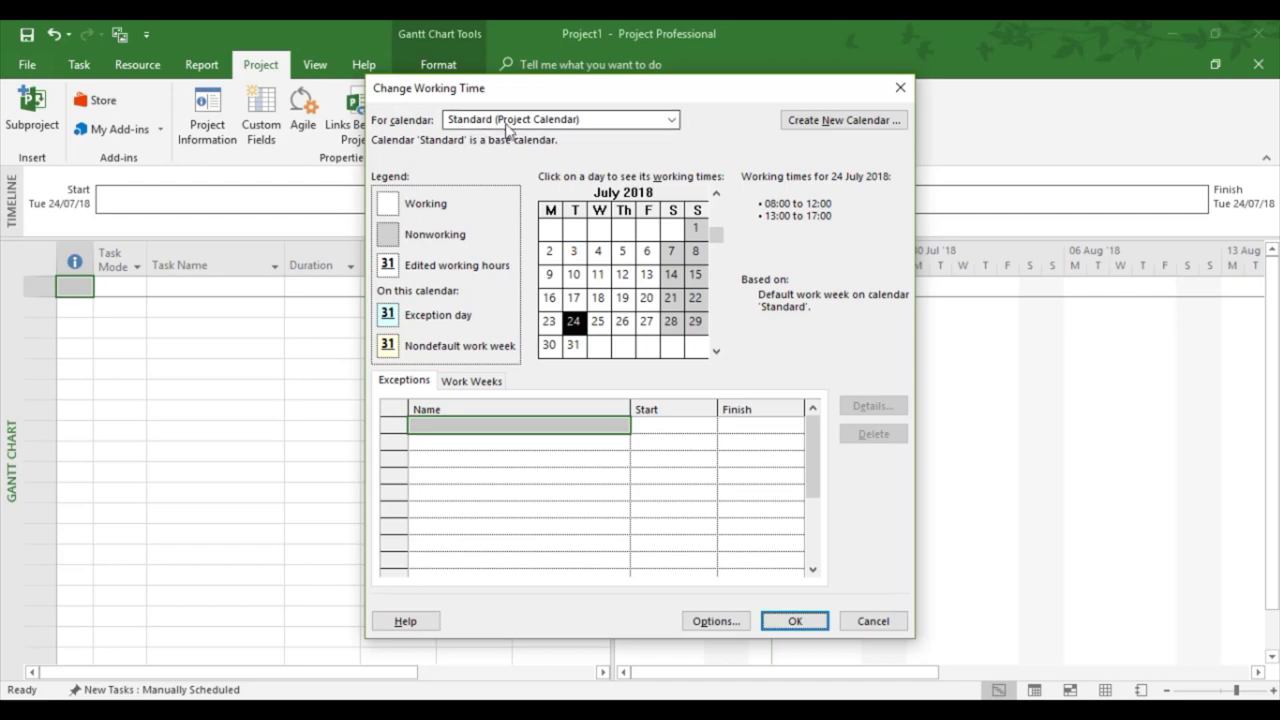
left_click(675, 121)
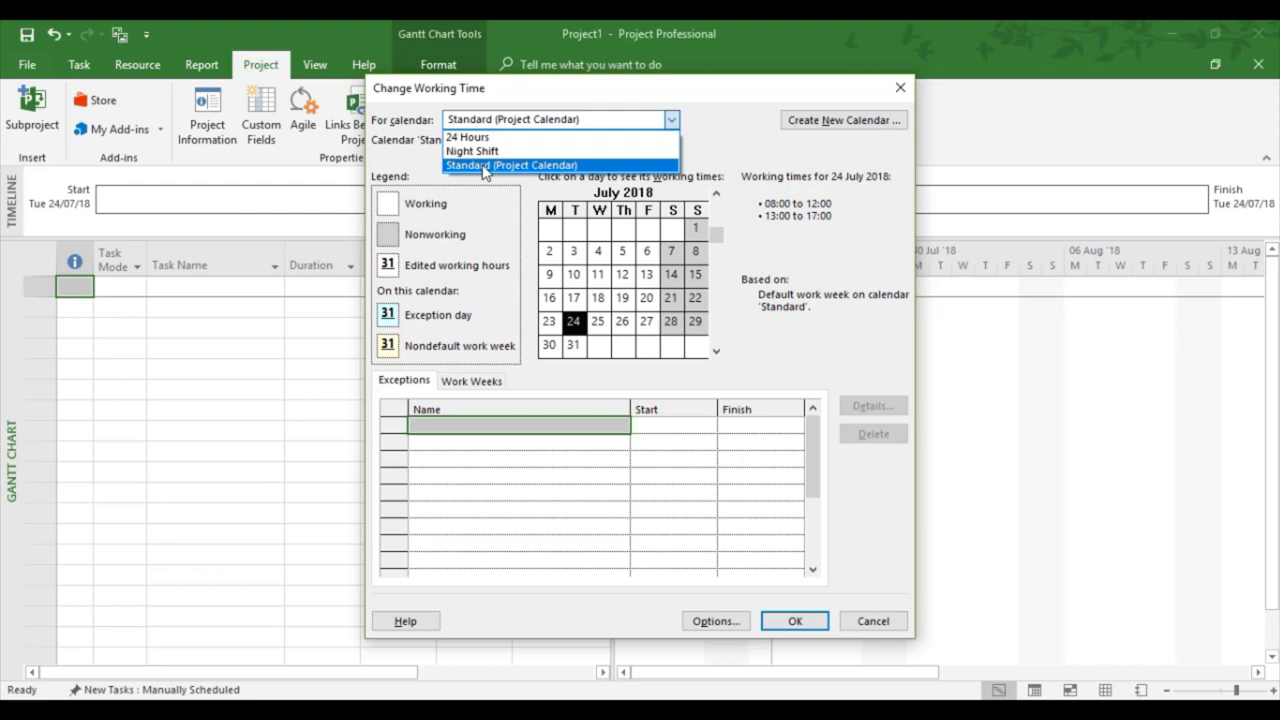
left_click(768, 248)
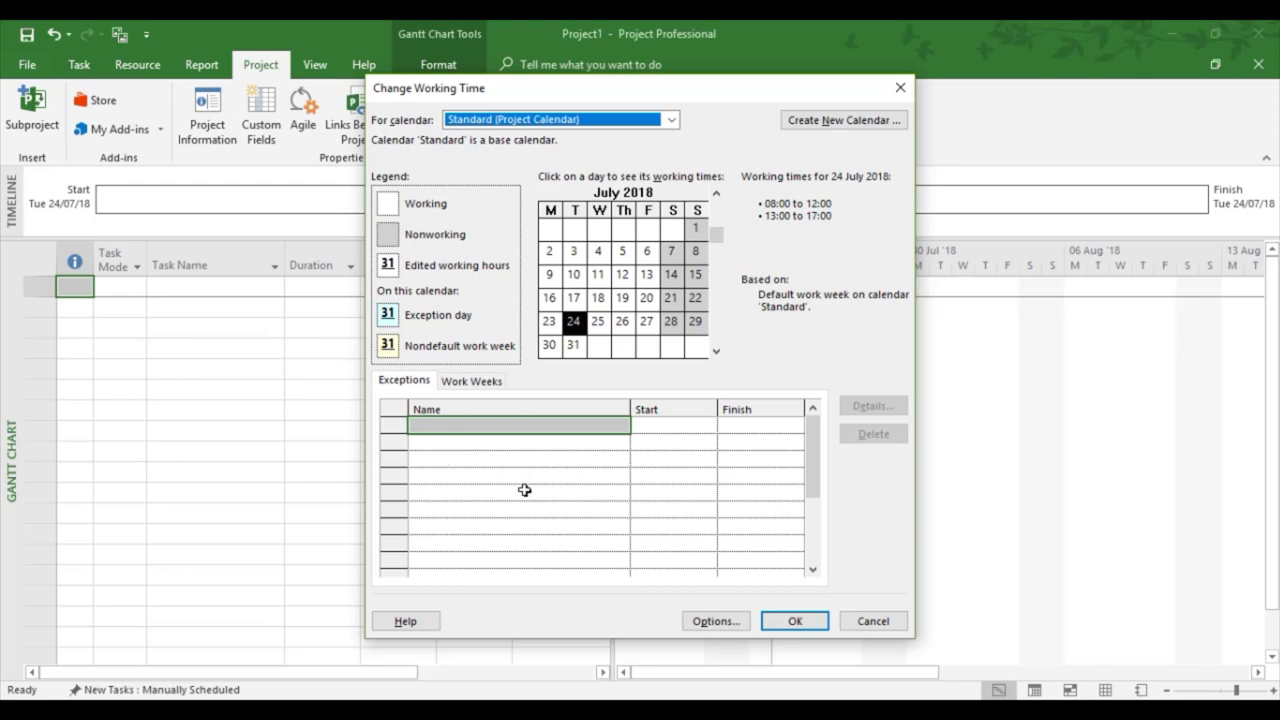
left_click(424, 432)
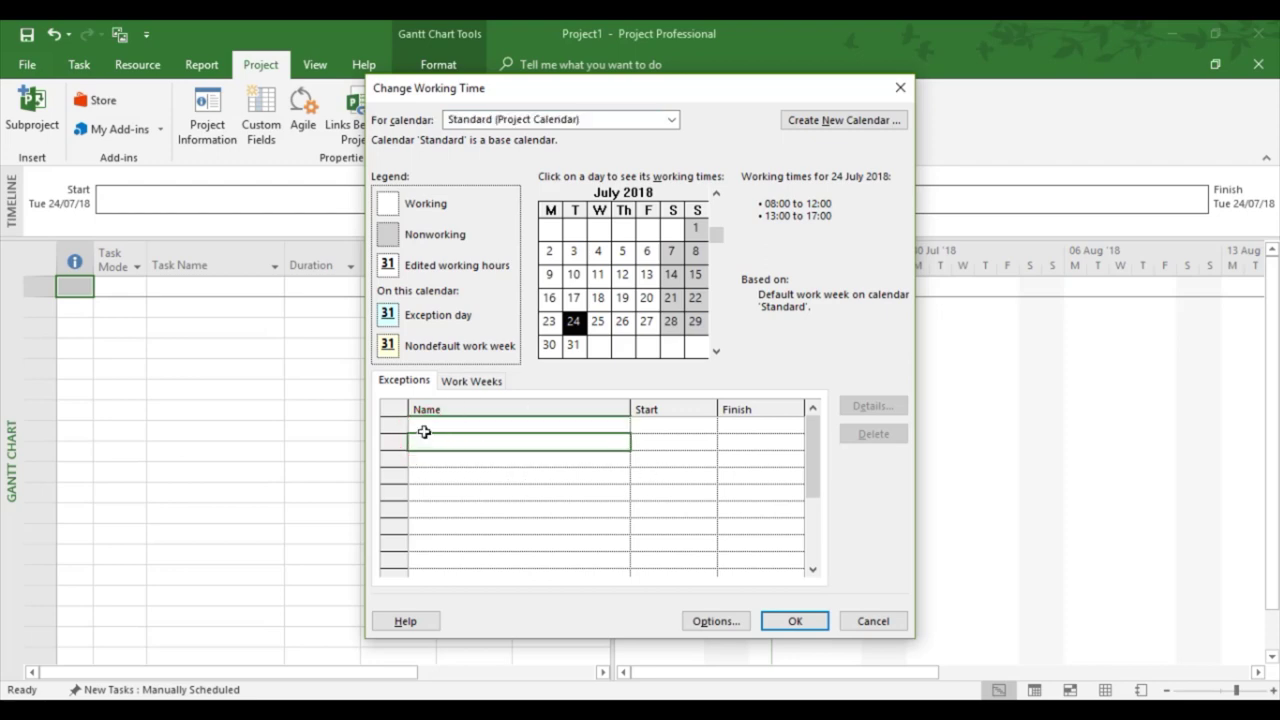
left_click(420, 425)
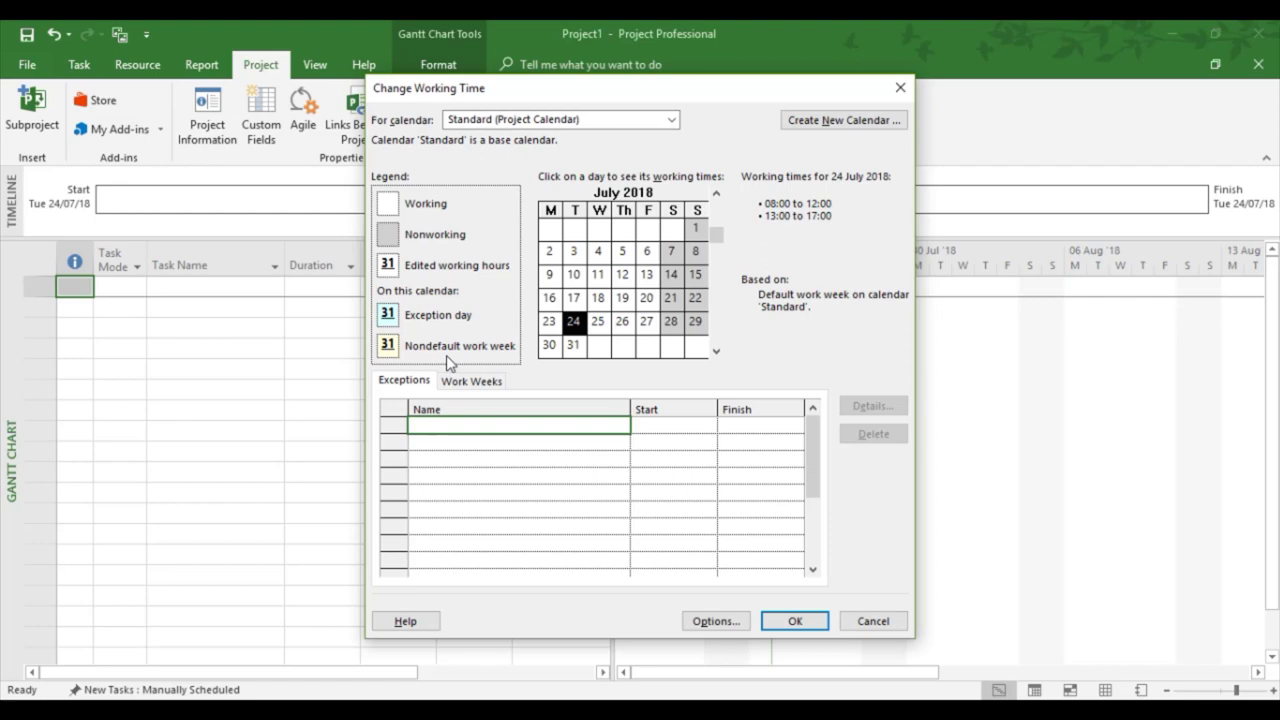
type("Christmas Day")
Set the start date of the Christmas Day exception to 25/12/2018.
left_click(649, 424)
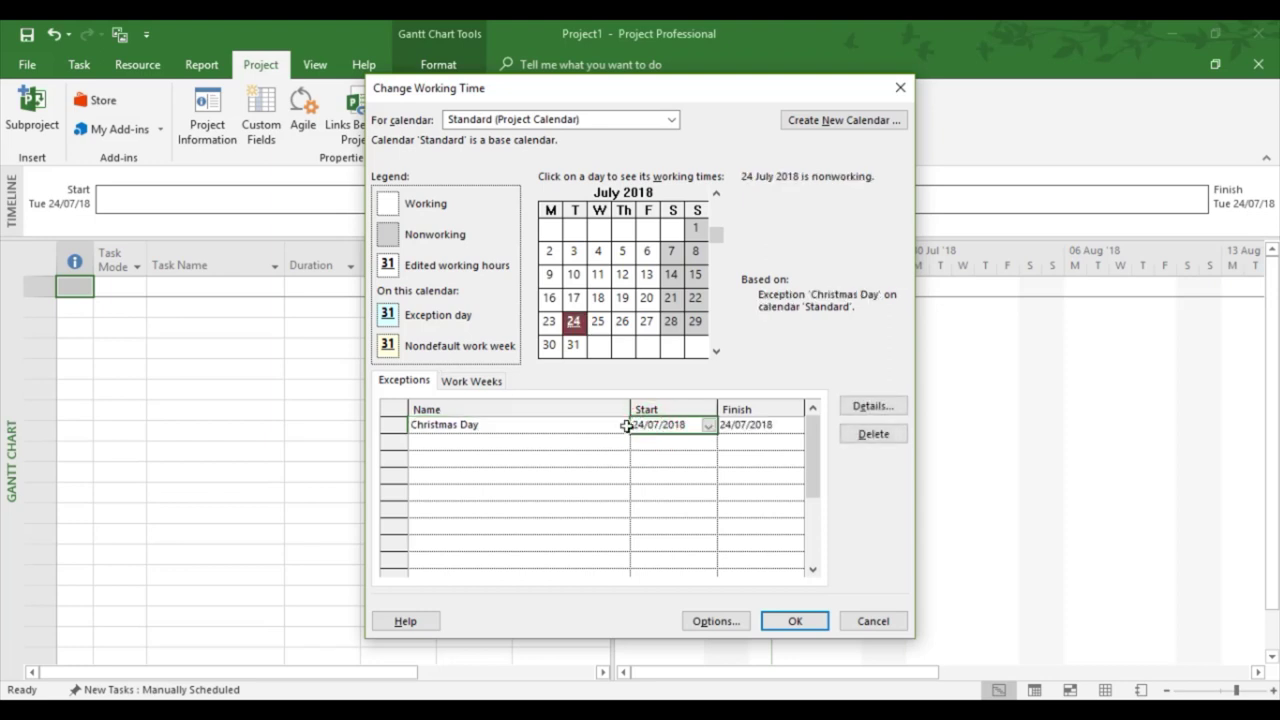
left_click(708, 425)
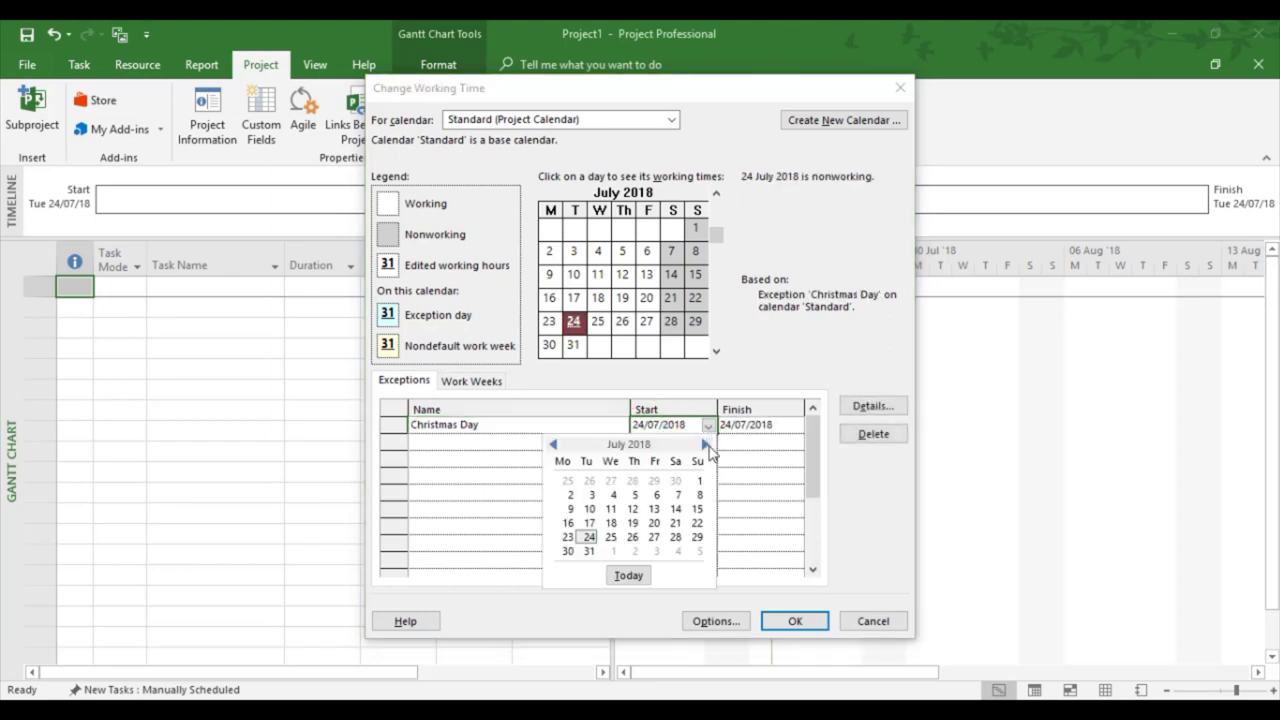
left_click(704, 444)
left_click(704, 444)
left_click(704, 444)
left_click(704, 444)
left_click(704, 444)
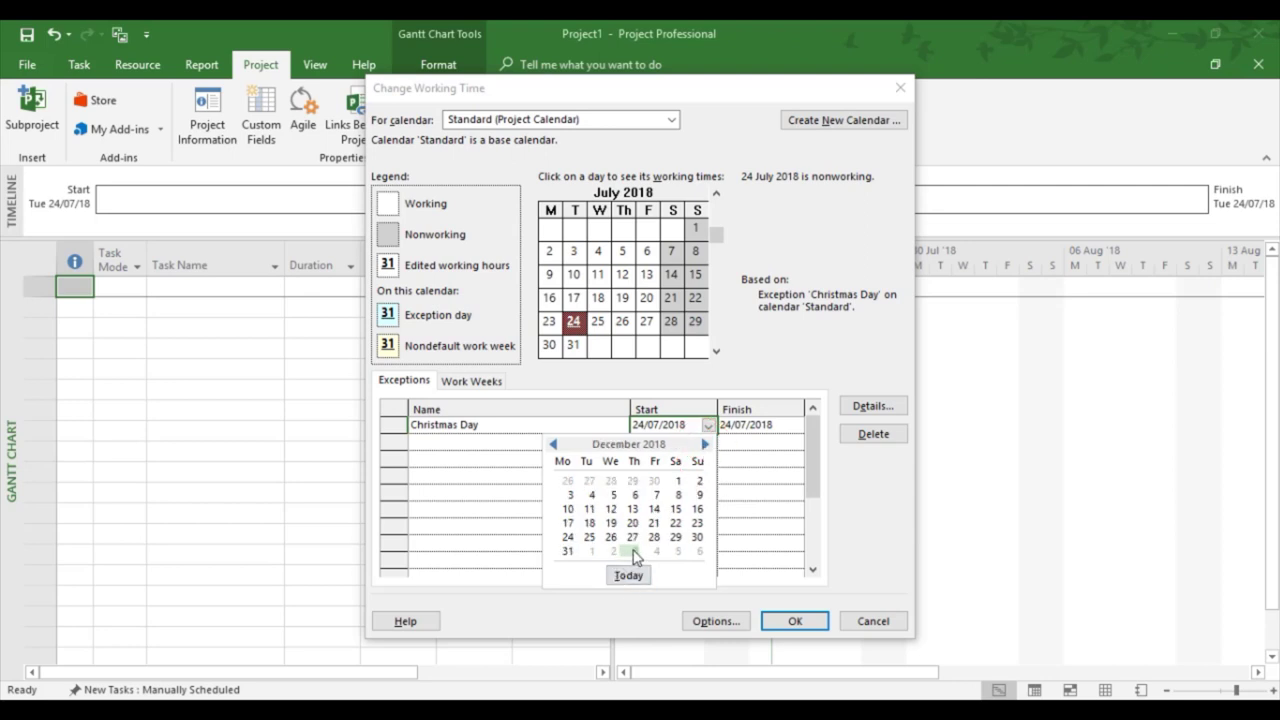
left_click(590, 537)
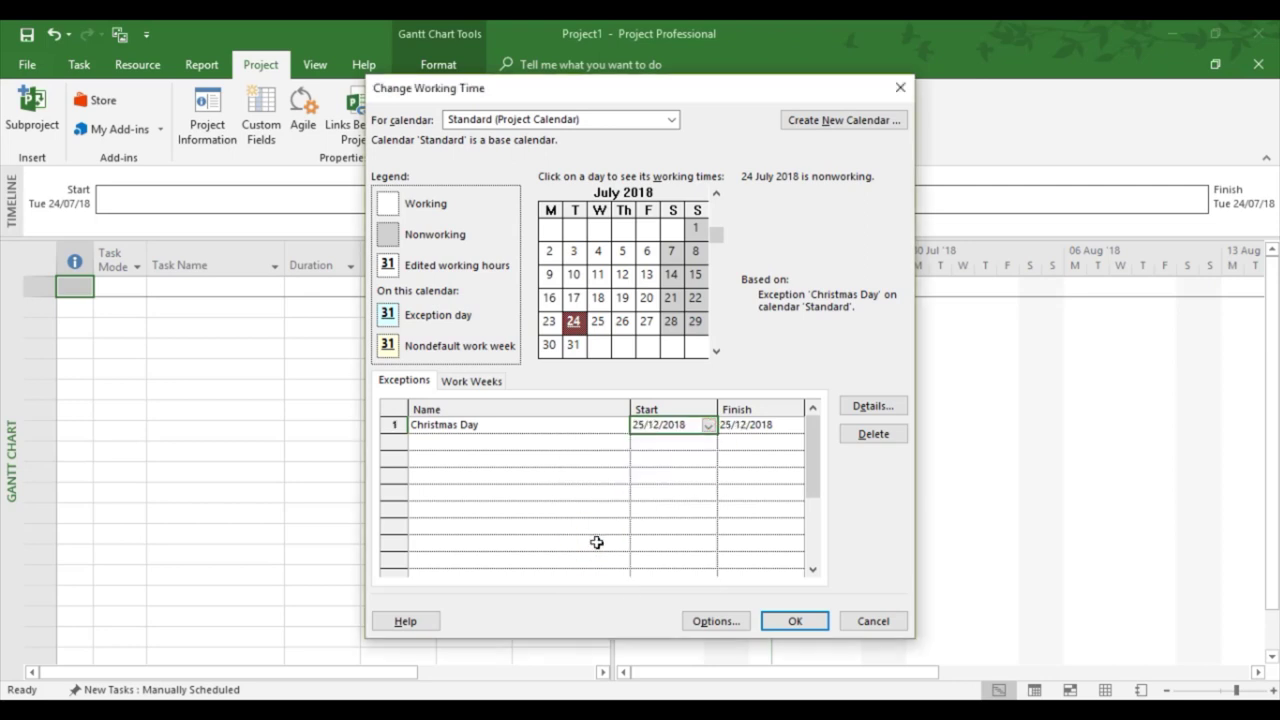
Add a second calendar exception named Boxing Day with the start date 26/12/2018.
left_click(452, 440)
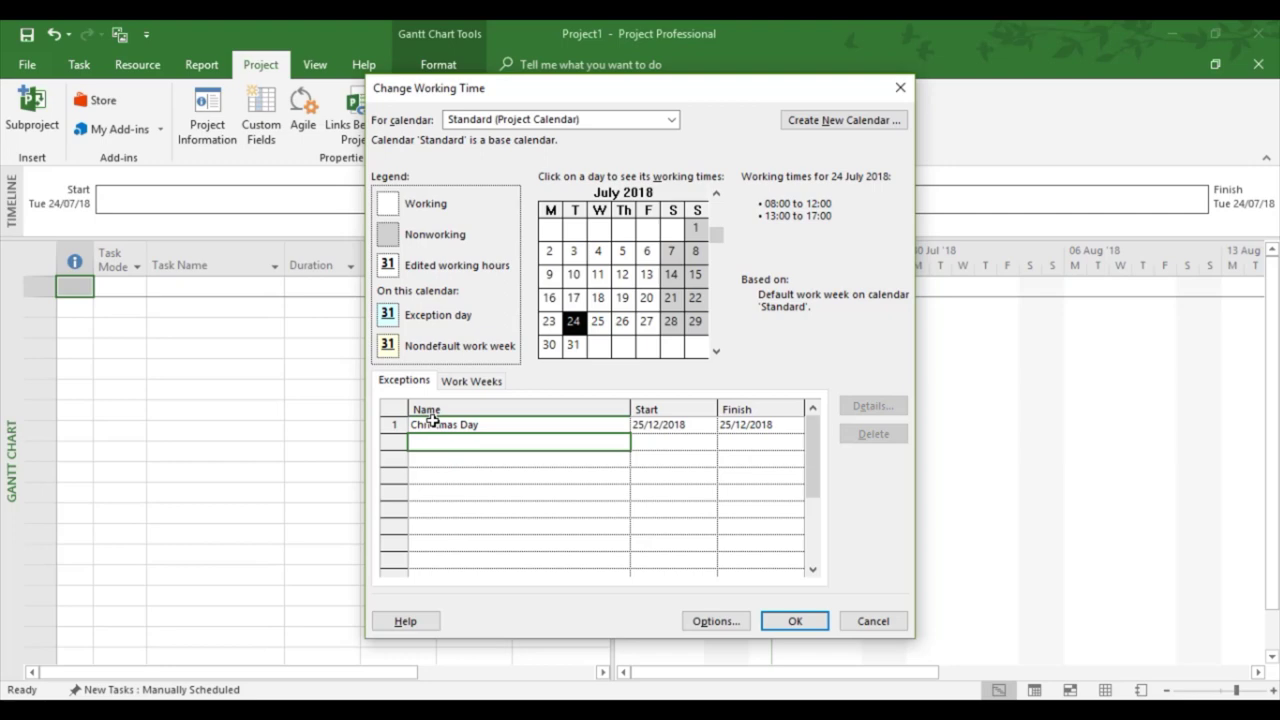
type("Boxing Day")
left_click(690, 457)
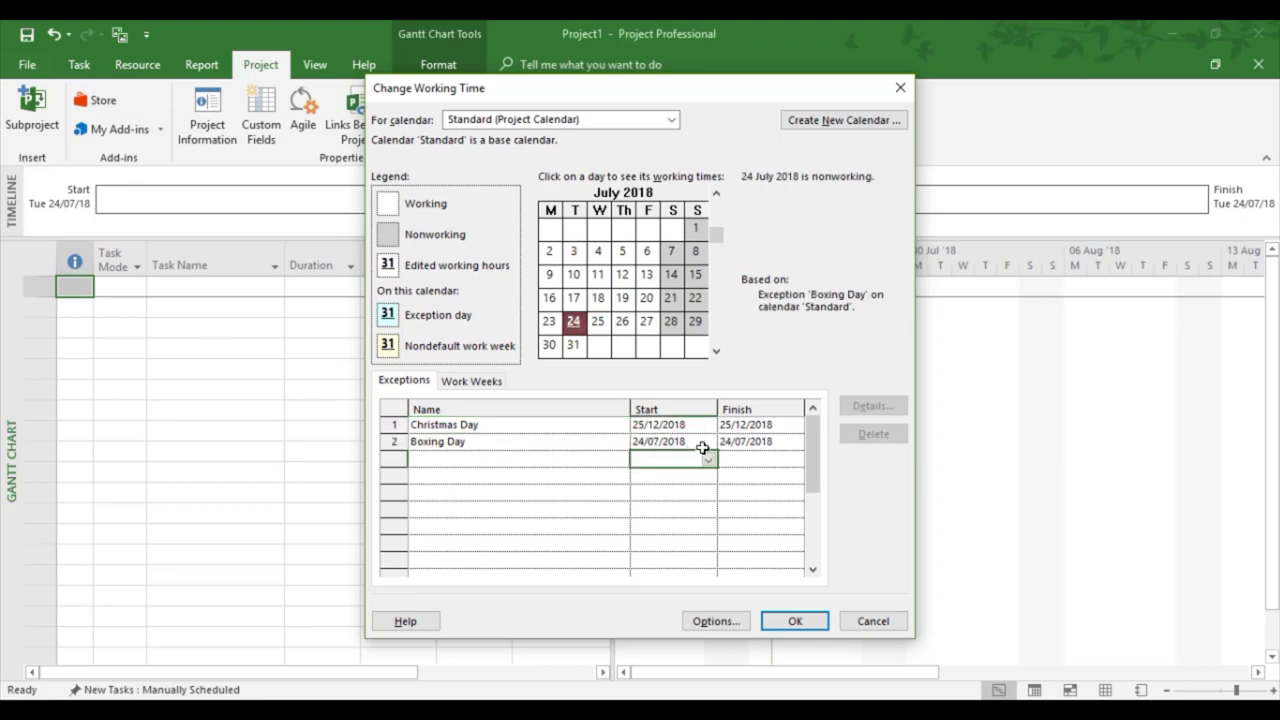
left_click(688, 440)
left_click(709, 443)
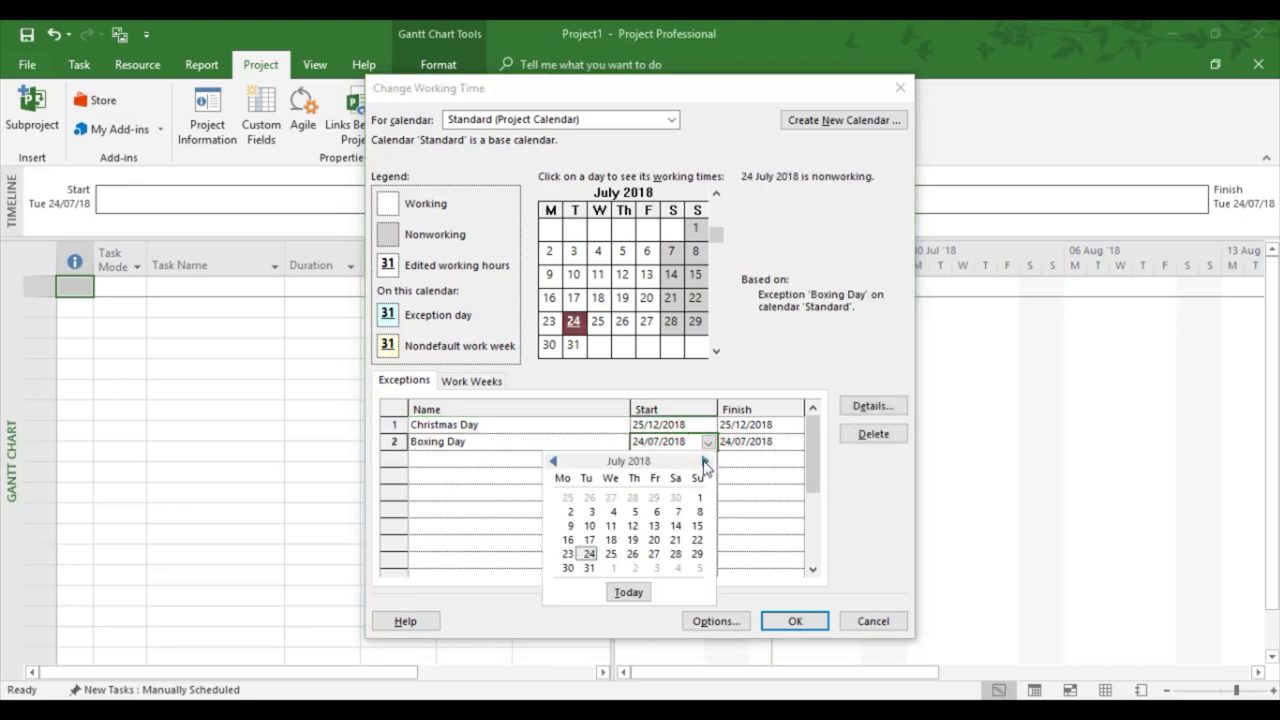
left_click(705, 461)
left_click(705, 461)
left_click(705, 461)
left_click(705, 461)
left_click(705, 461)
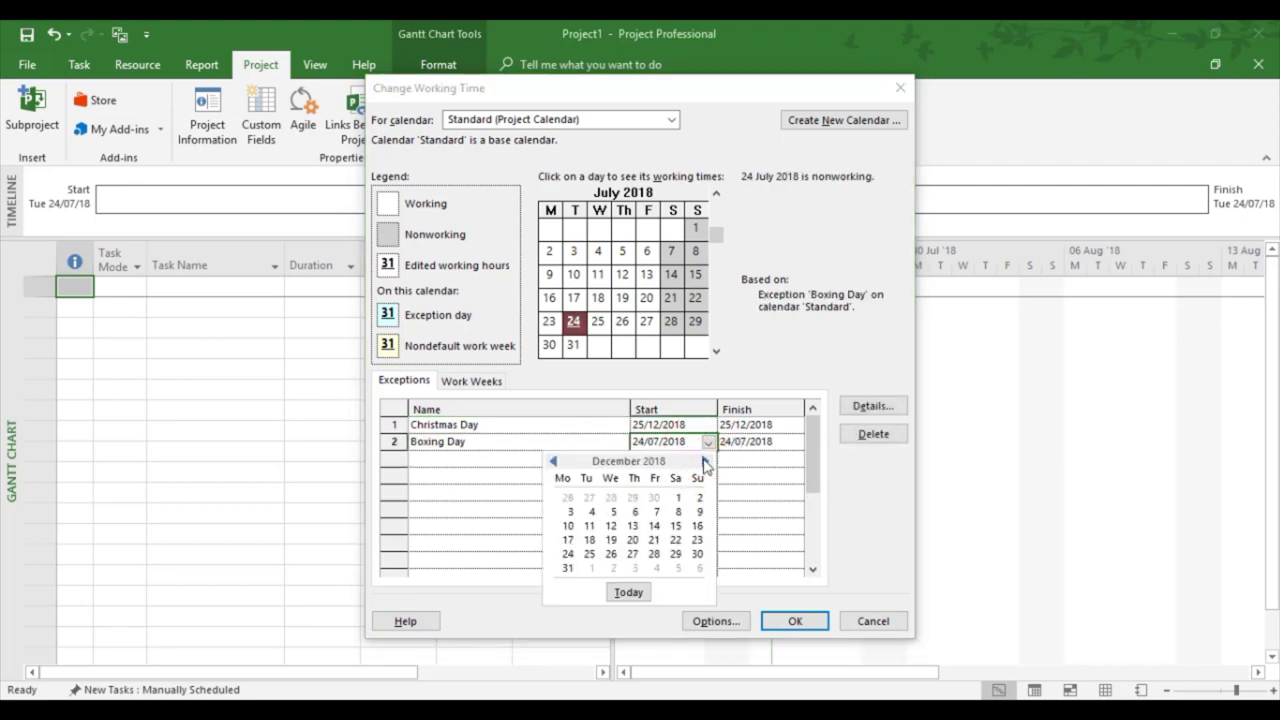
left_click(705, 461)
left_click(553, 461)
left_click(610, 553)
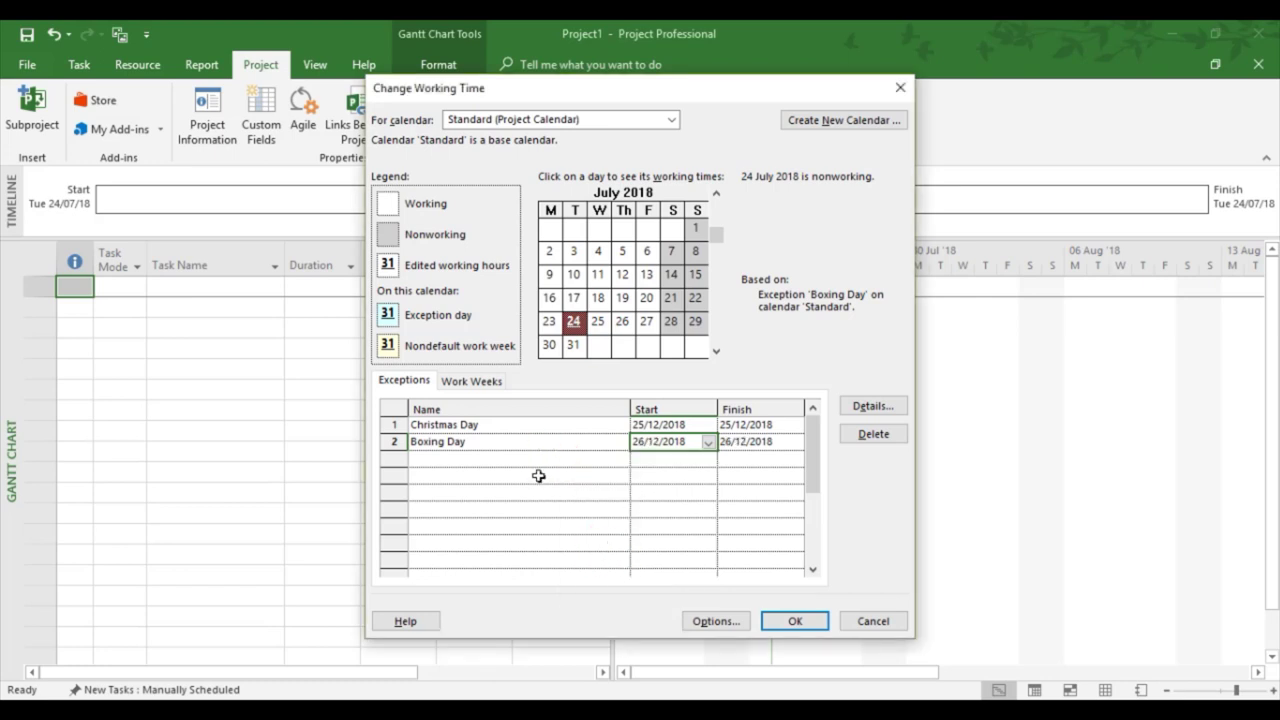
Add a third calendar exception named New Years Day with the start date 01/01/2019.
left_click(512, 458)
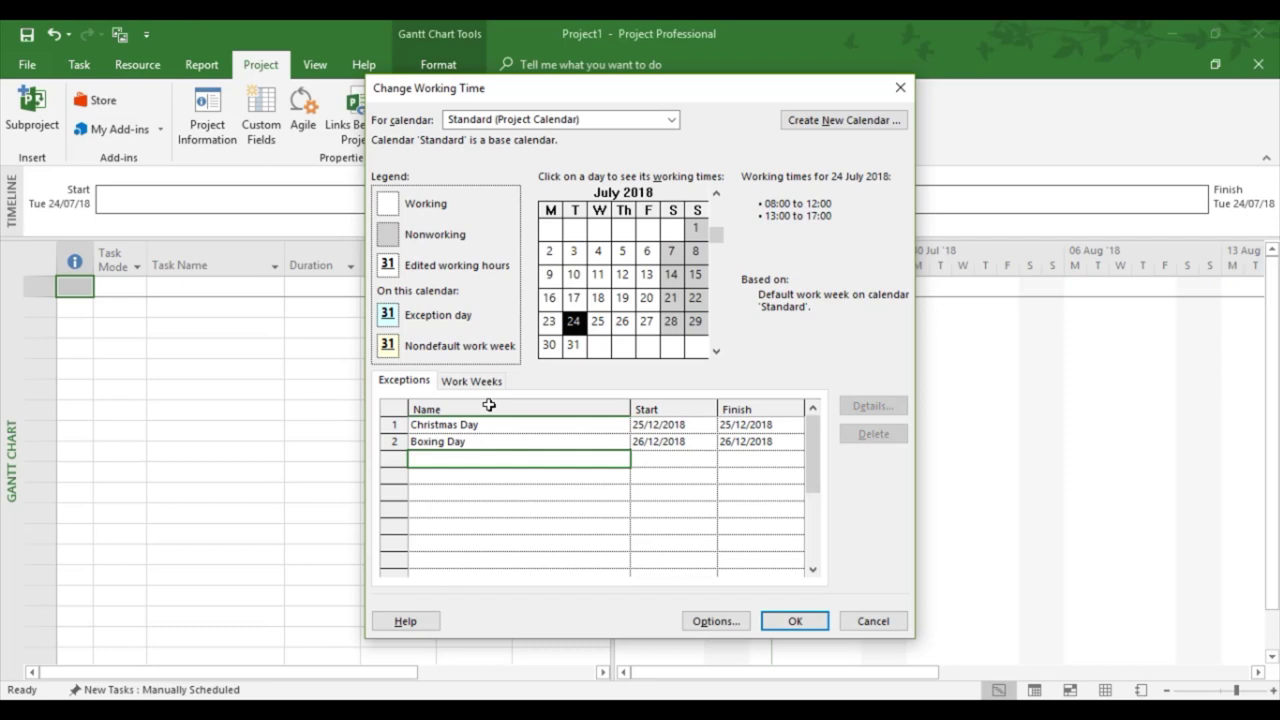
type("New Years Day")
left_click(678, 461)
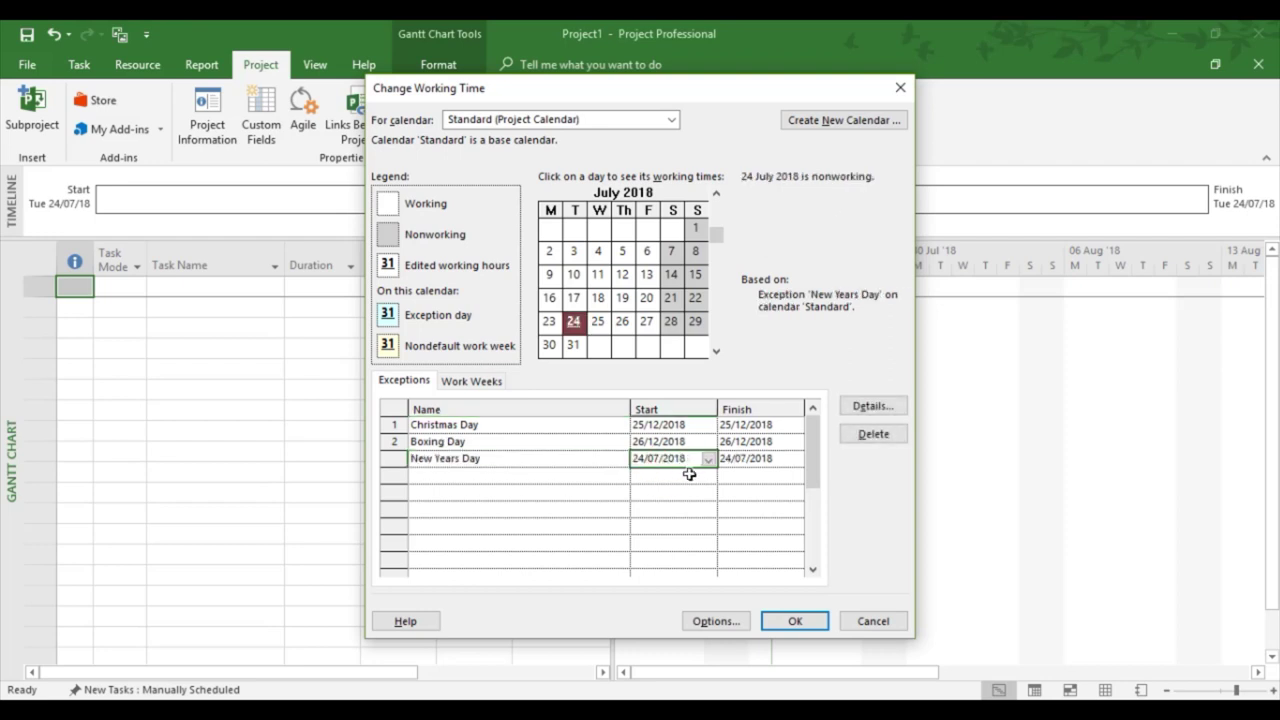
left_click(708, 460)
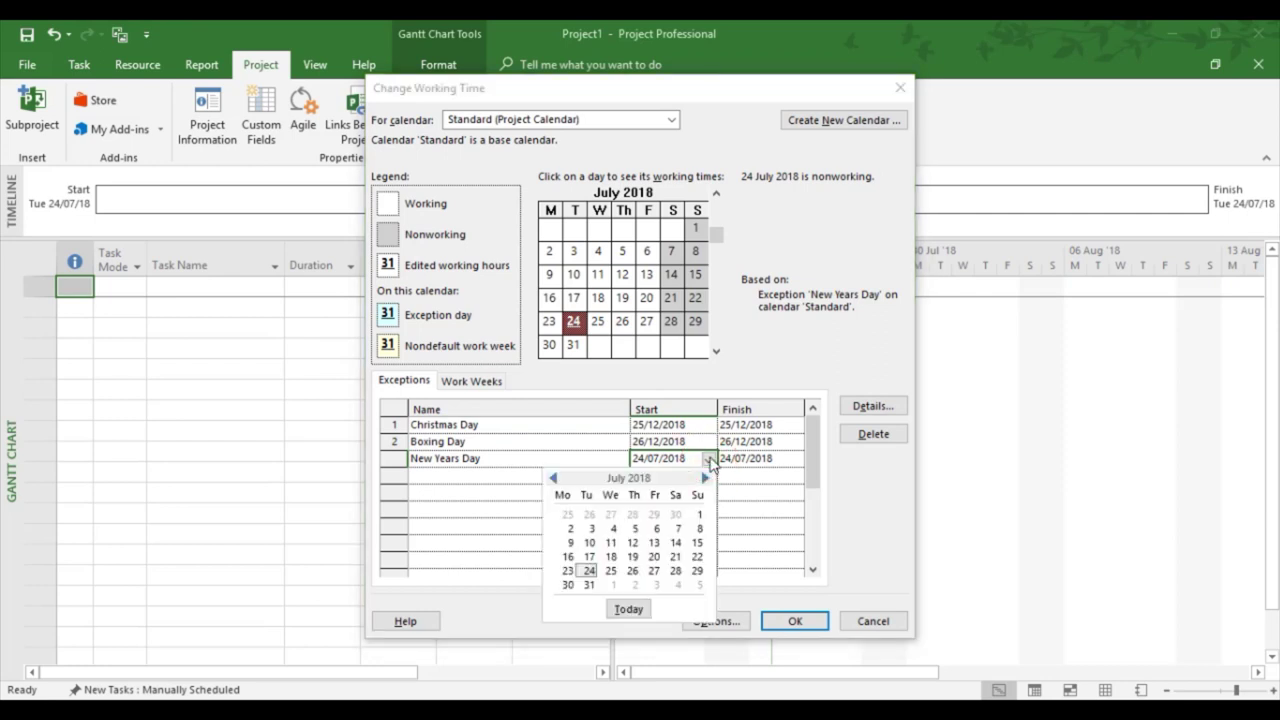
left_click(705, 479)
left_click(705, 479)
left_click(705, 479)
left_click(705, 479)
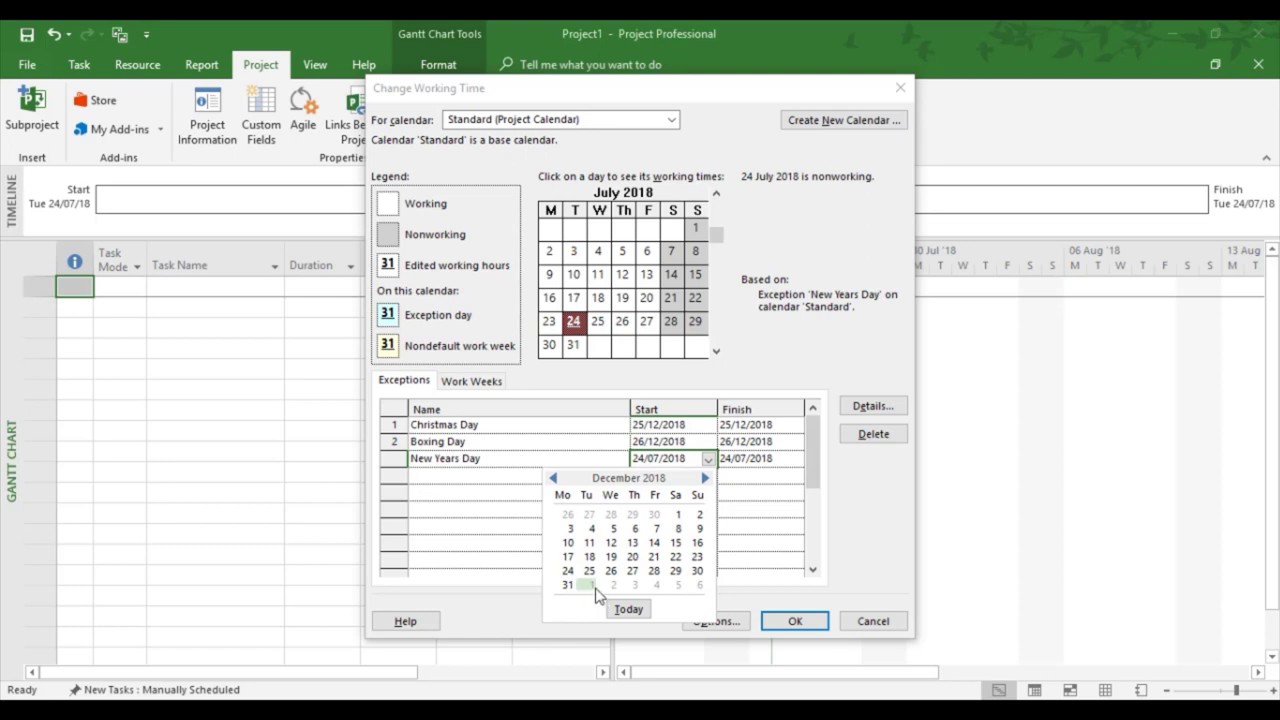
left_click(591, 584)
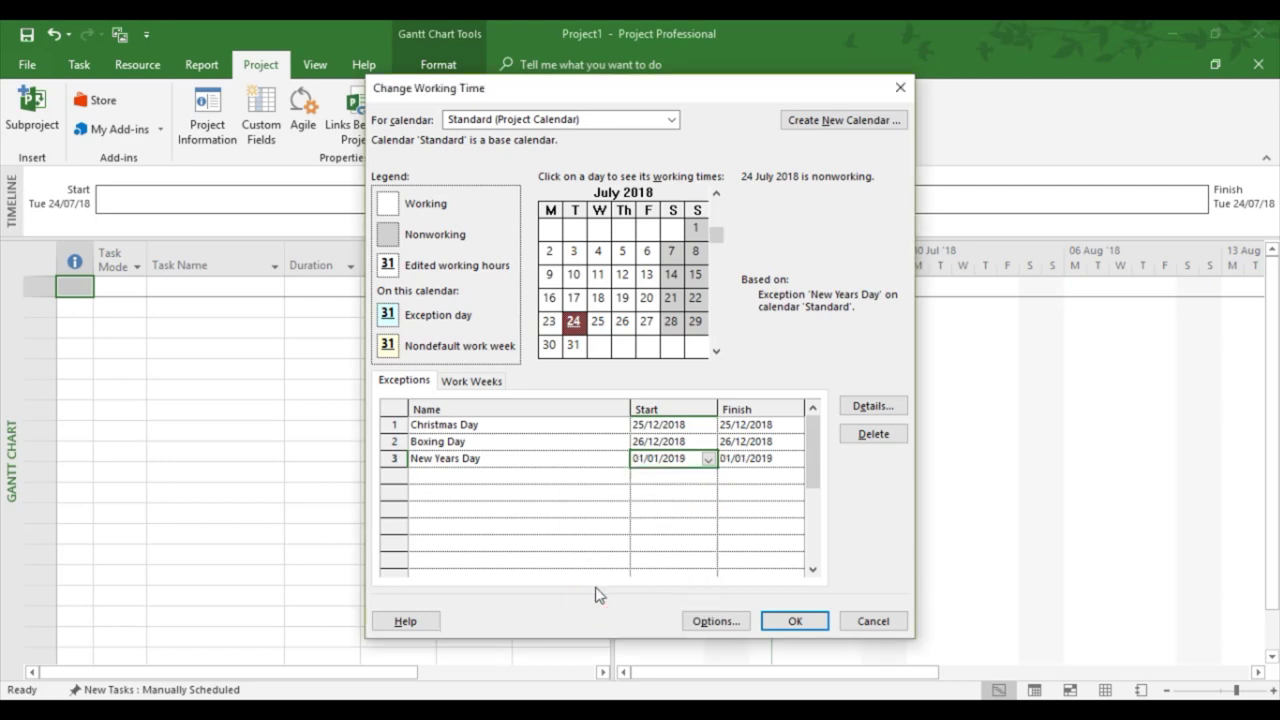
left_click(441, 477)
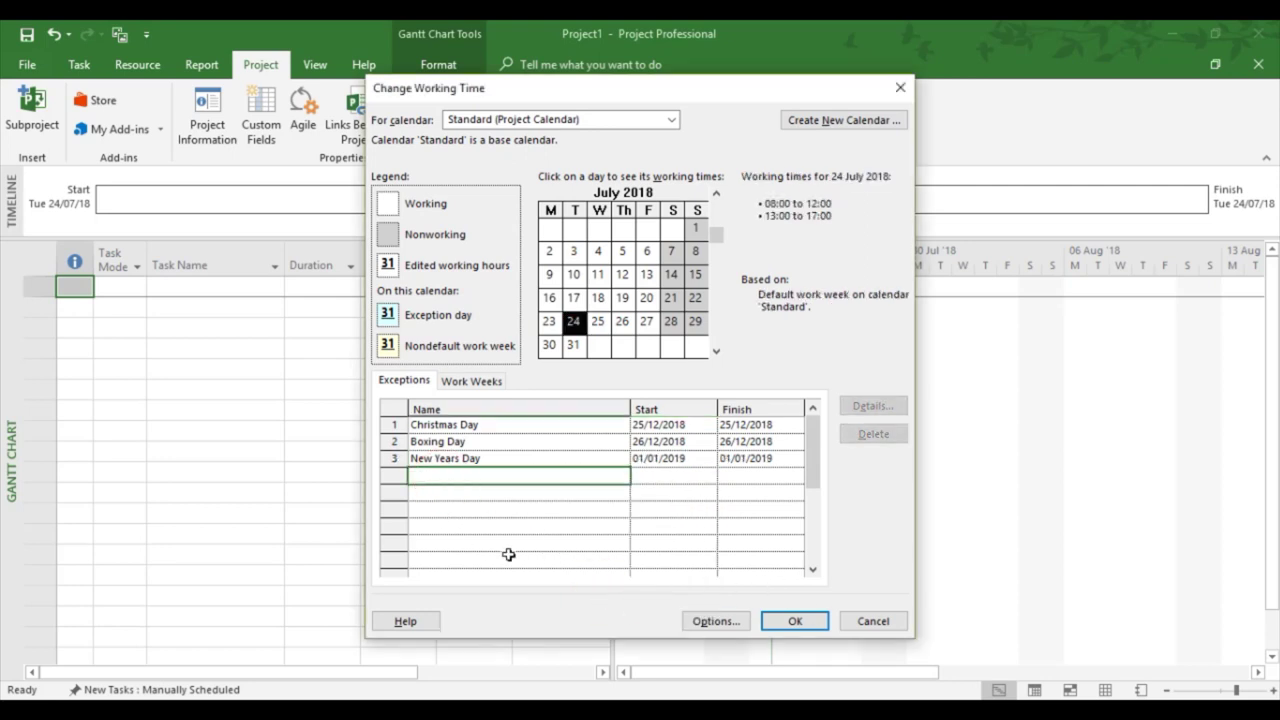
Check the Christmas Day, Boxing Day and New Years Day exceptions in the calendar preview, and save the working time changes.
left_click(458, 425)
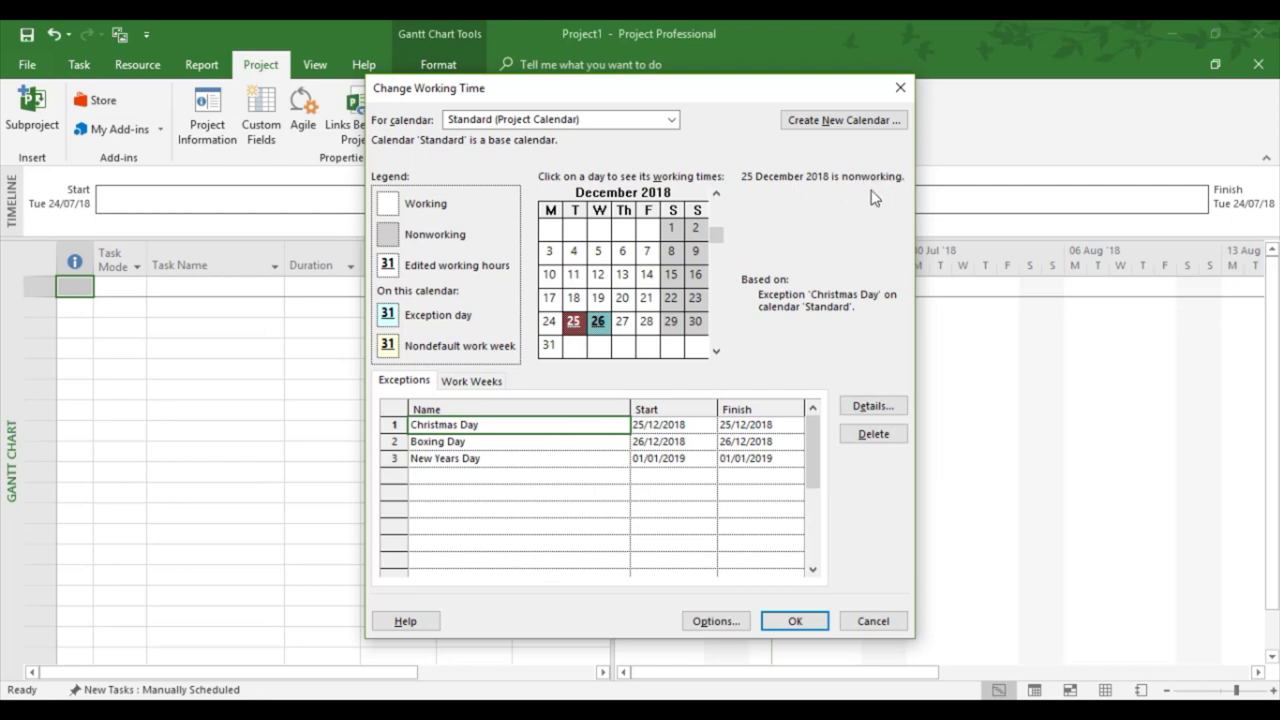
left_click(428, 443)
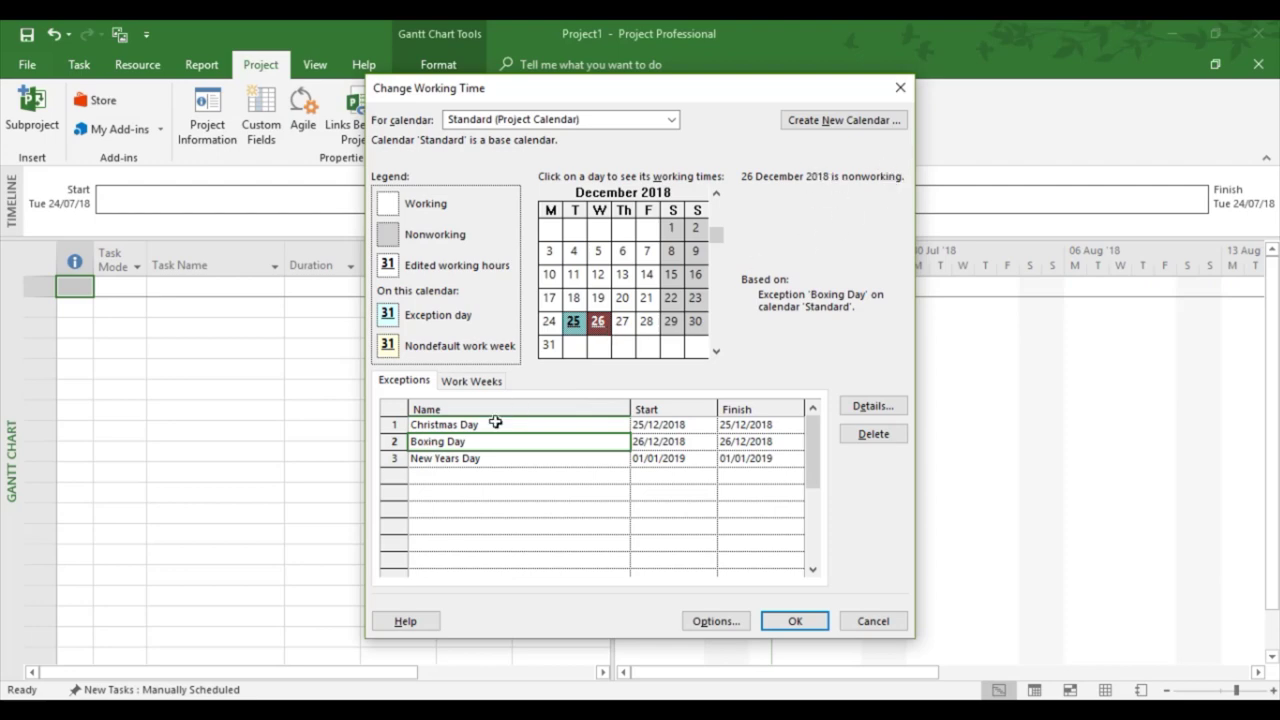
left_click(435, 459)
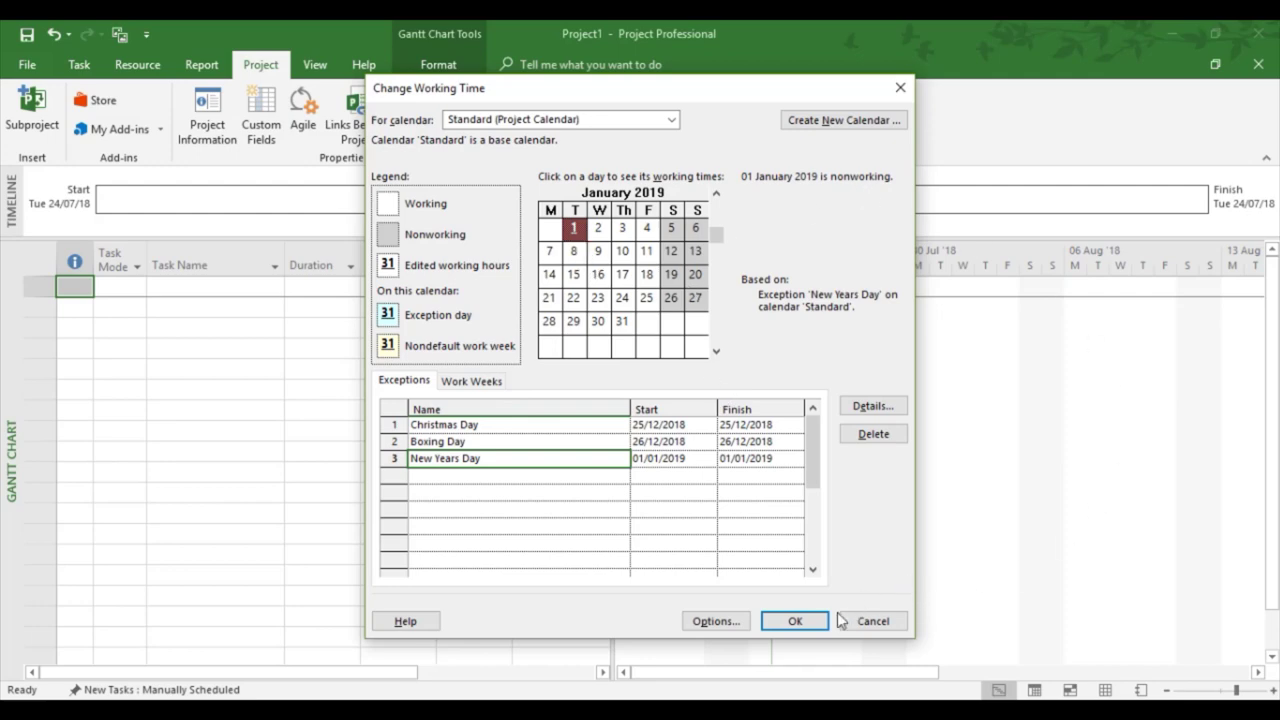
left_click(797, 622)
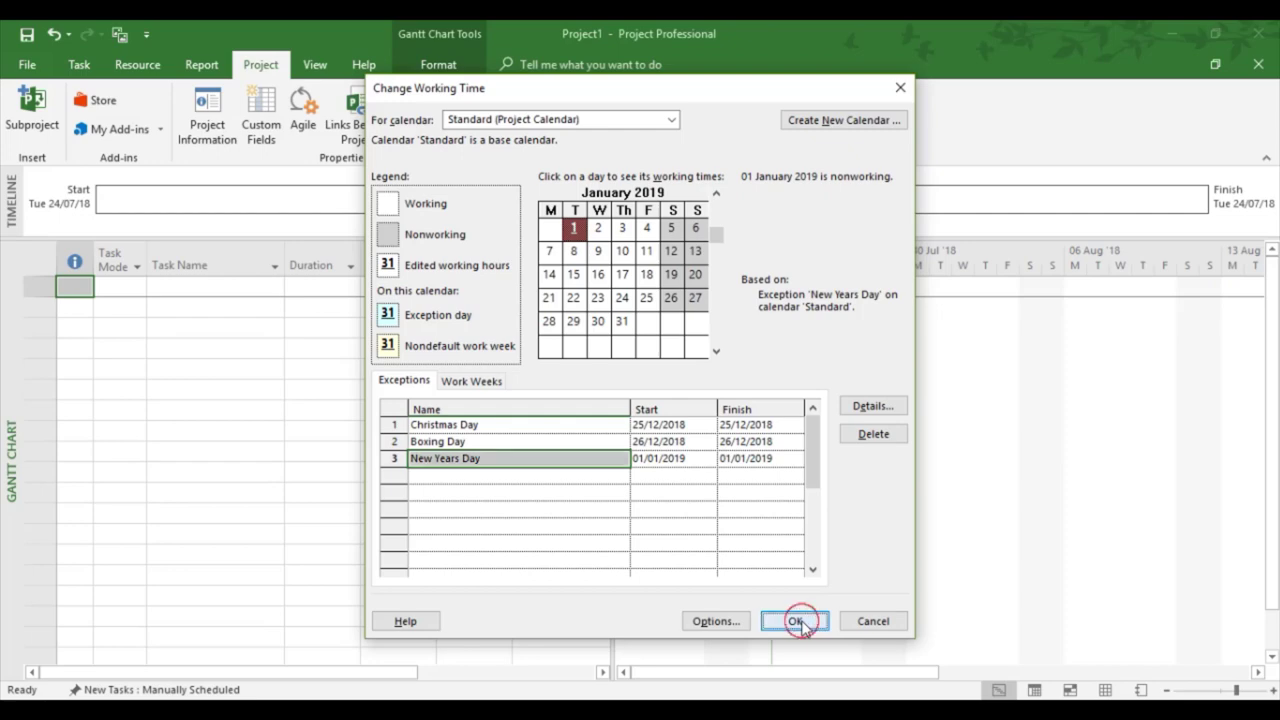